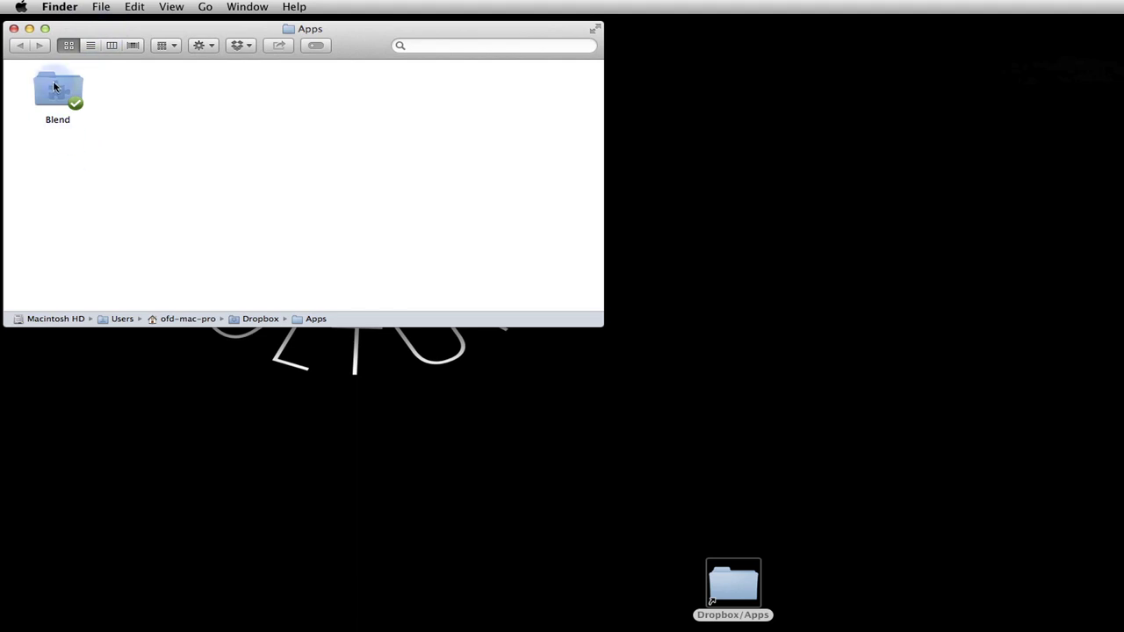
# Open the Culturator Demo project folder inside the Blend folder of Dropbox/Apps.
pyautogui.doubleClick(53, 83)
pyautogui.doubleClick(261, 93)
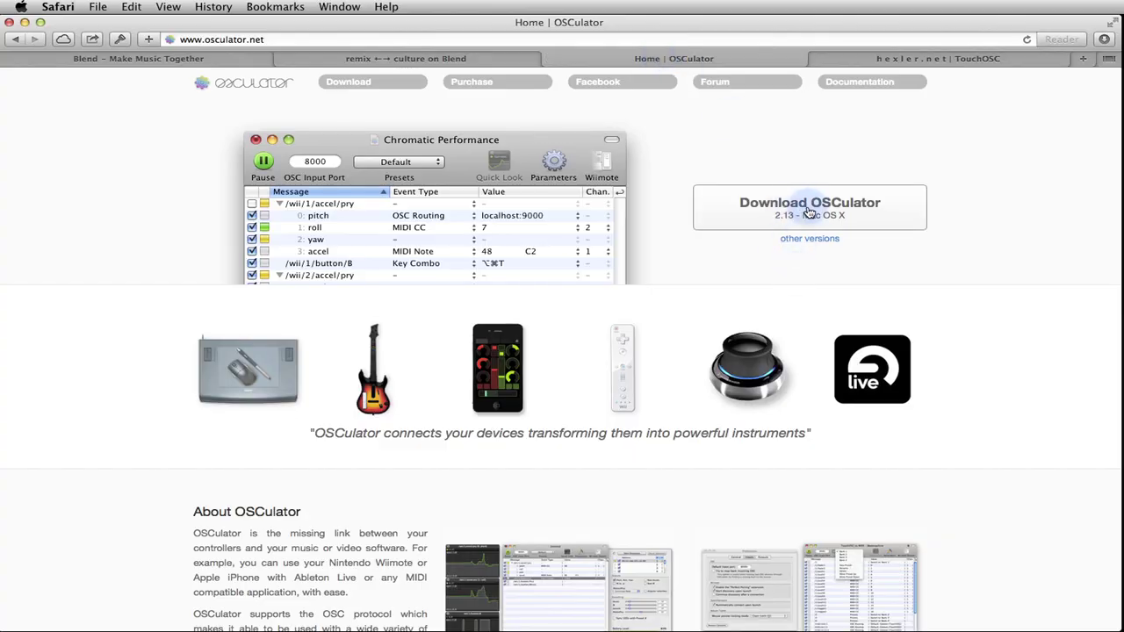
# Look over the TouchOSC product page on hexler.net.
pyautogui.click(843, 57)
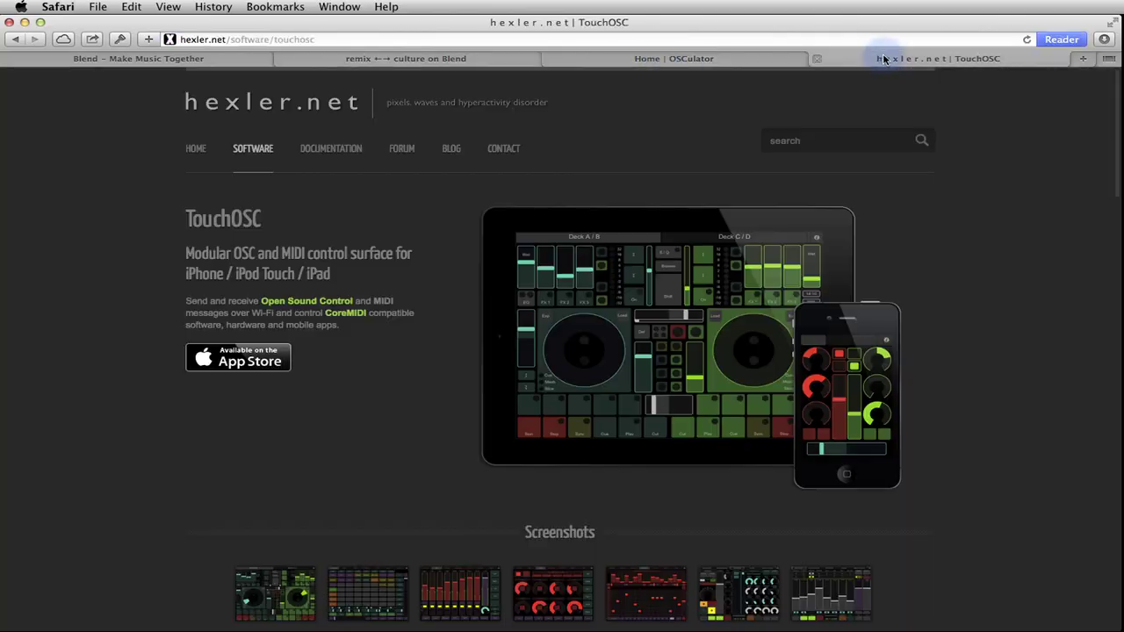
pyautogui.scroll(-5, 841, 238)
pyautogui.scroll(-15, 841, 239)
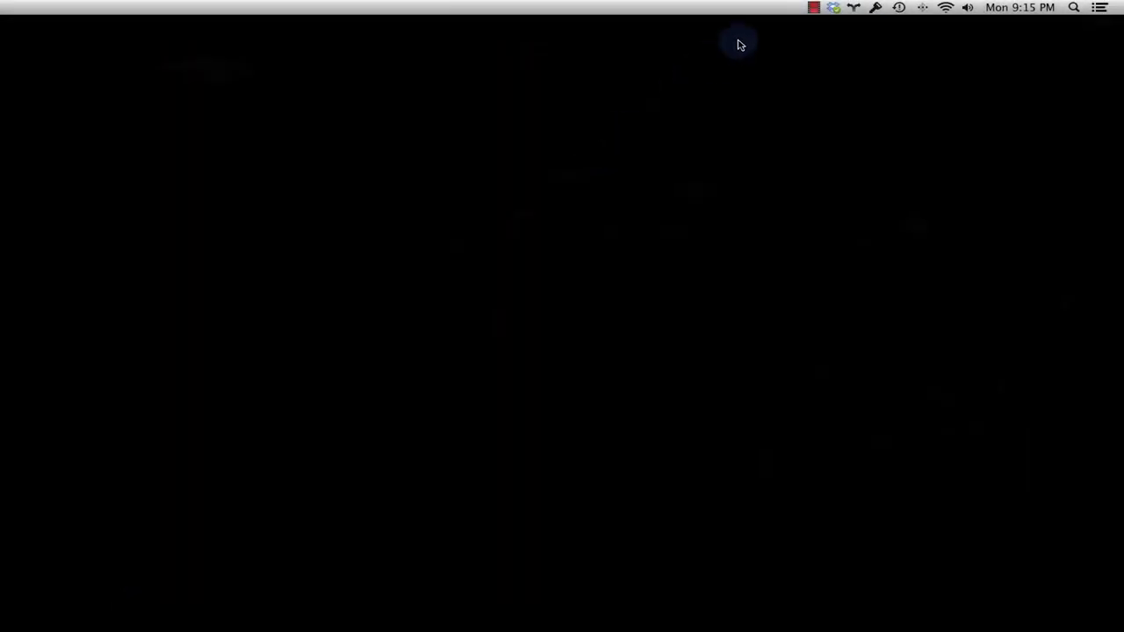
# Create a computer-to-computer Wi-Fi network named Culturator on the Mac.
pyautogui.click(944, 7)
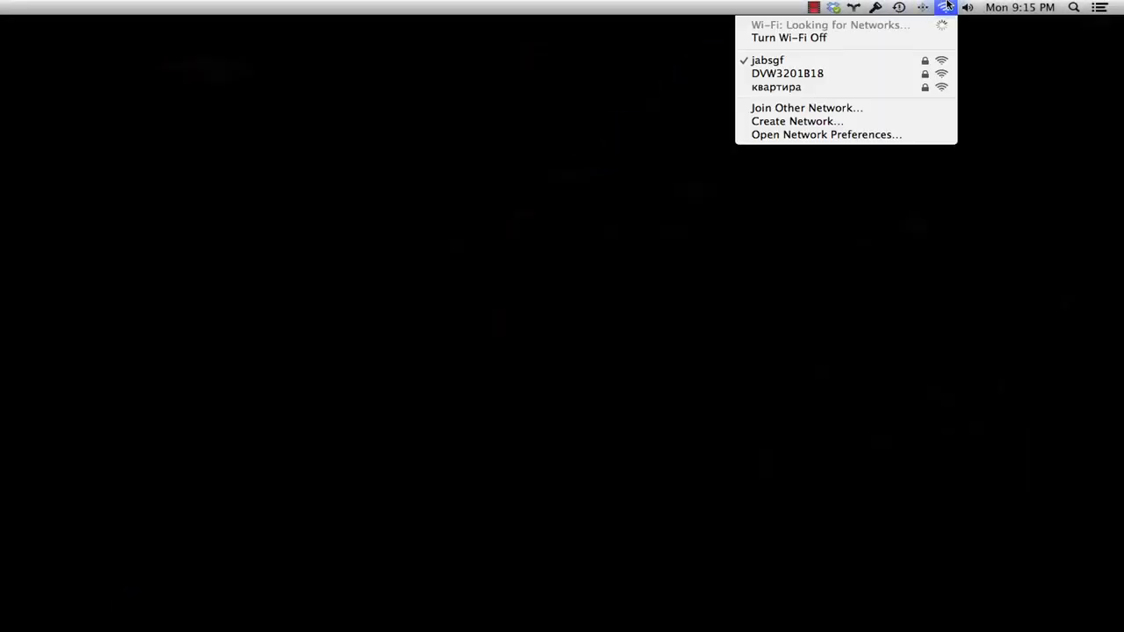
pyautogui.click(875, 121)
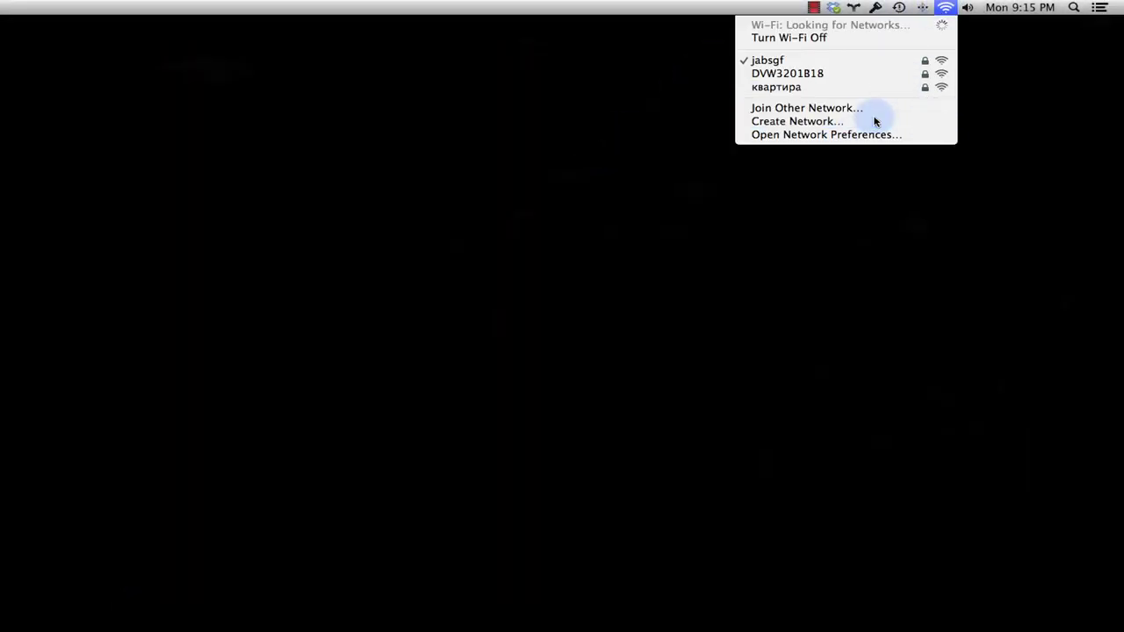
pyautogui.write('Culturator')
pyautogui.press('Return')
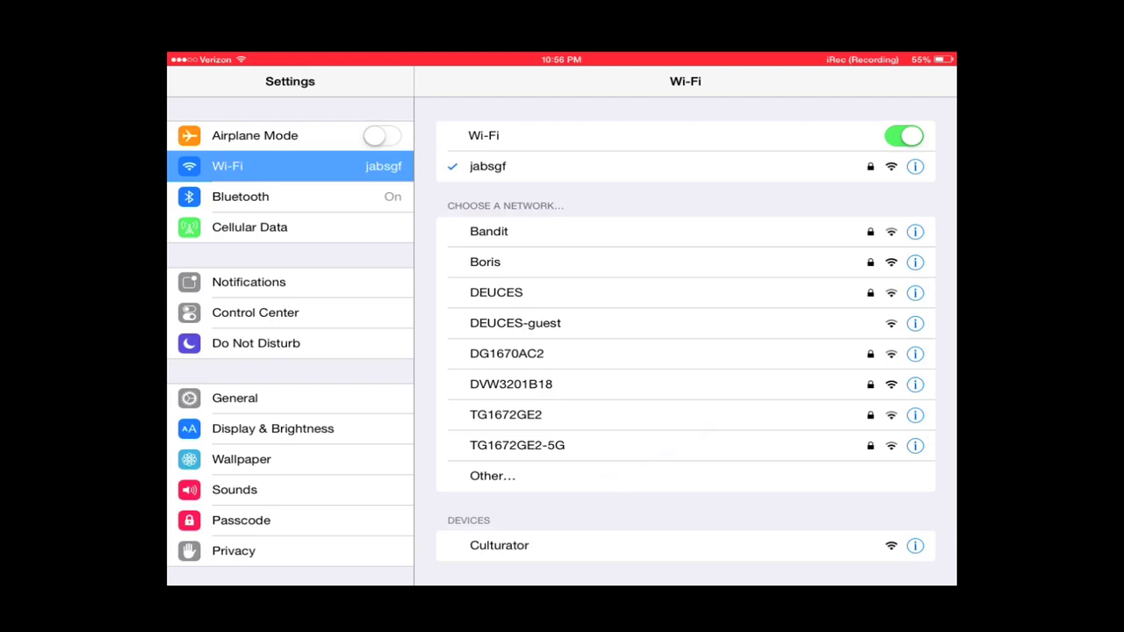
# Join the Culturator network in the iPad's Wi-Fi settings, accepting that it has no internet connection.
pyautogui.scroll(-1, 685, 351)
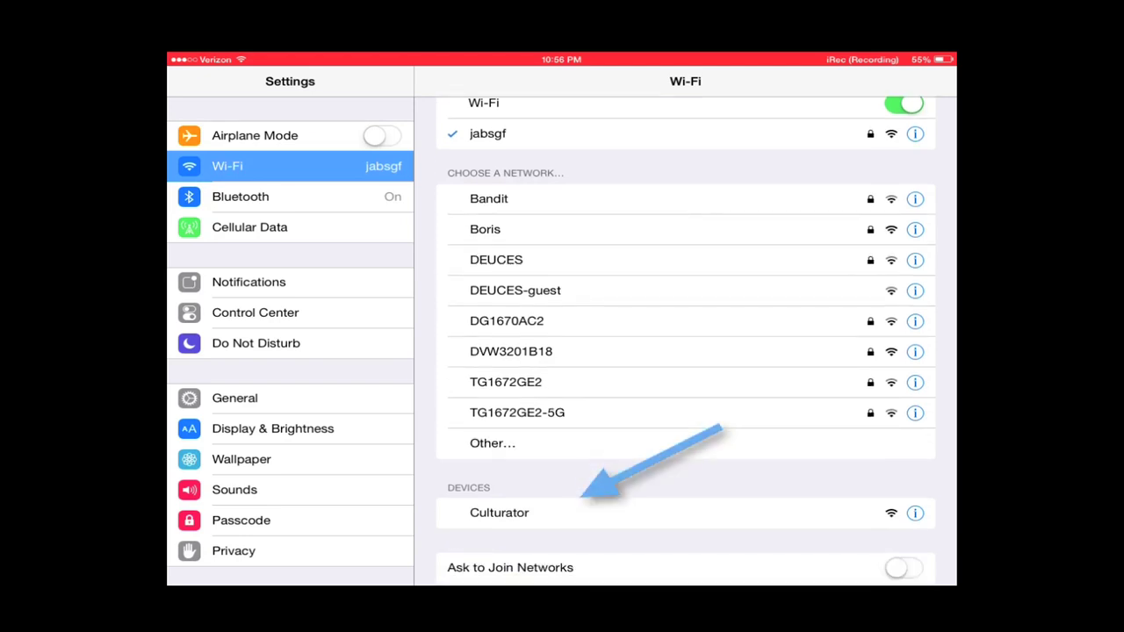
pyautogui.click(499, 513)
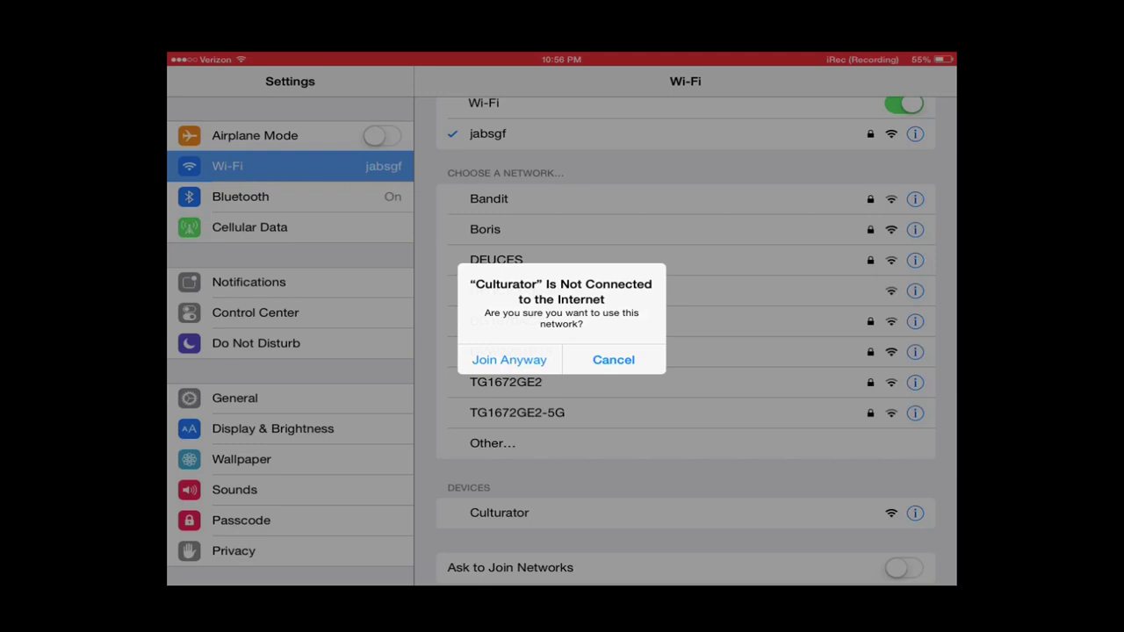
pyautogui.click(509, 359)
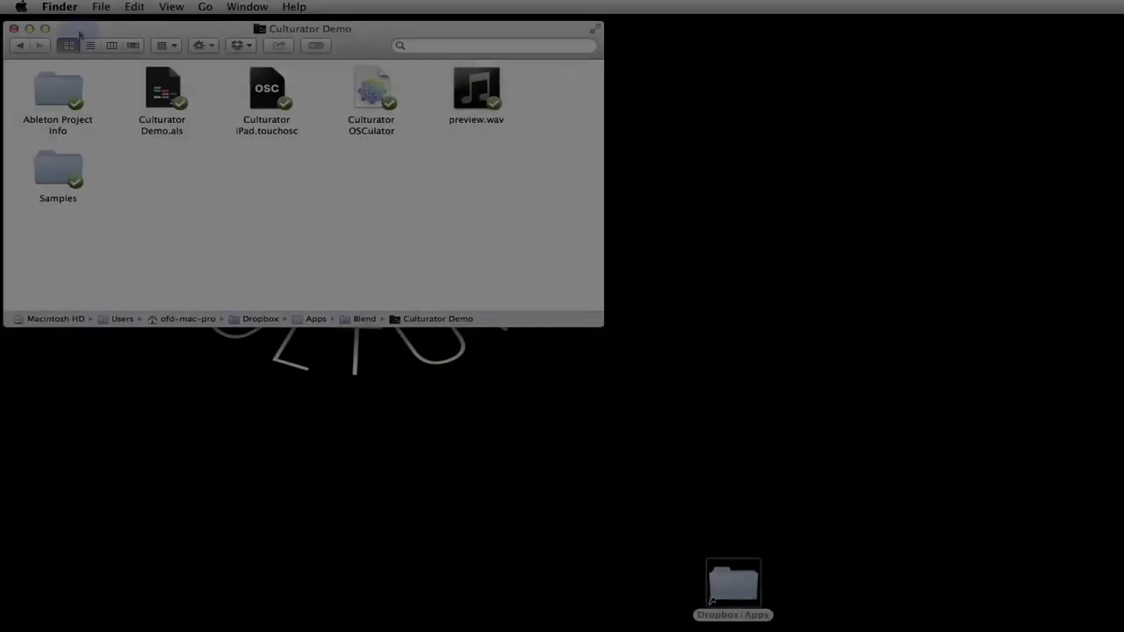
# Open Culturator iPad.touchosc from the Culturator Demo folder in TouchOSC Editor and start syncing its layout.
pyautogui.doubleClick(268, 94)
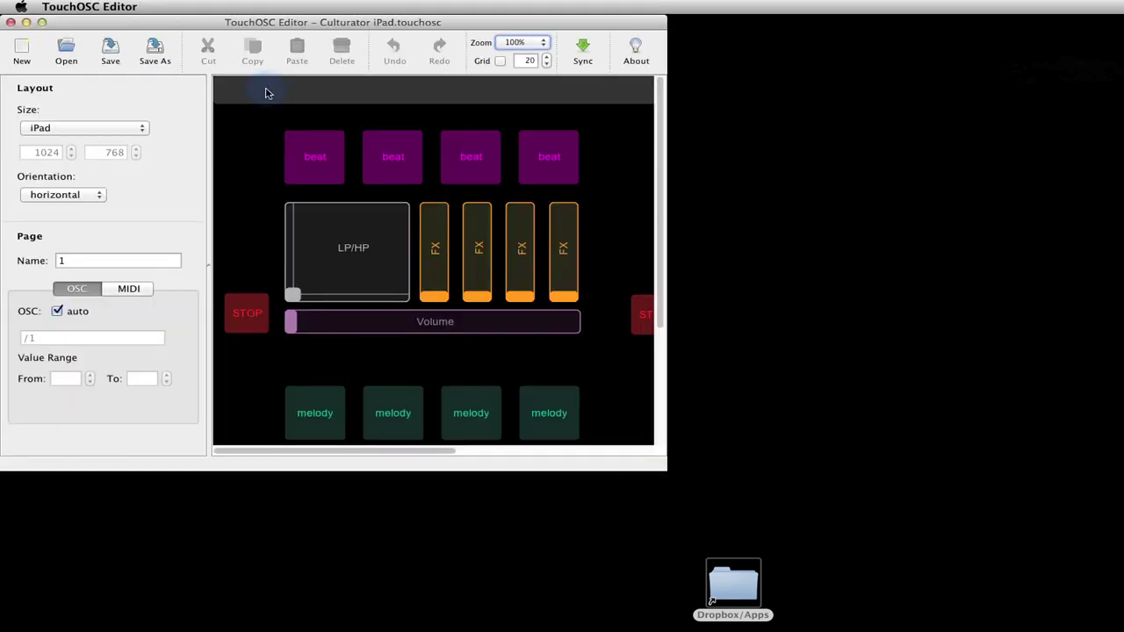
pyautogui.moveTo(660, 466); pyautogui.dragTo(1103, 617)
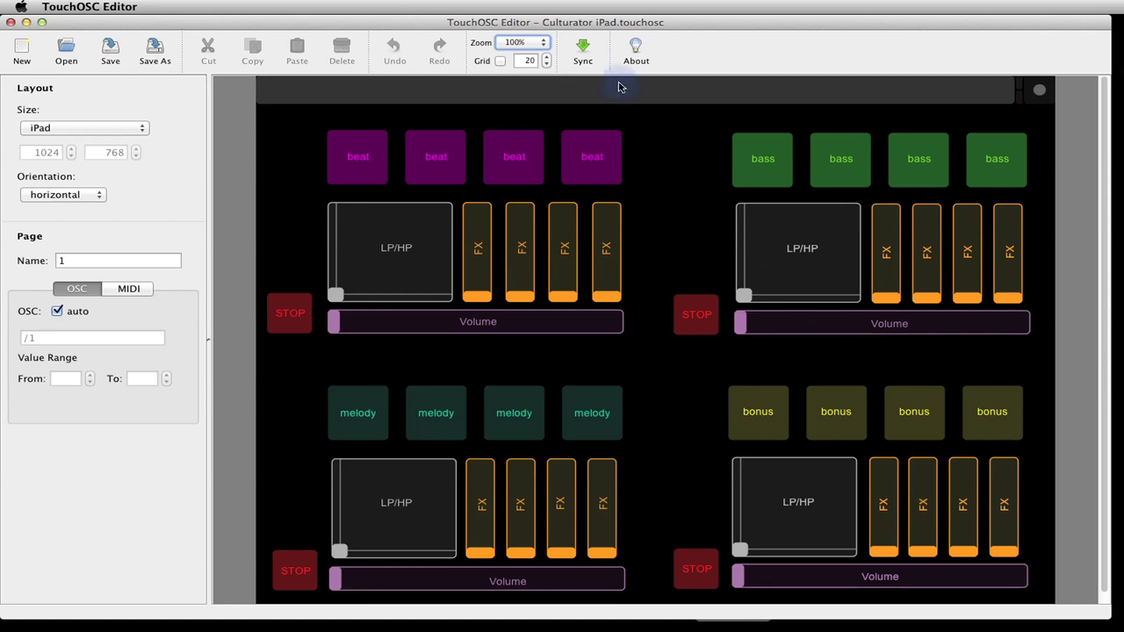
pyautogui.click(581, 48)
pyautogui.moveTo(1027, 424); pyautogui.dragTo(836, 328)
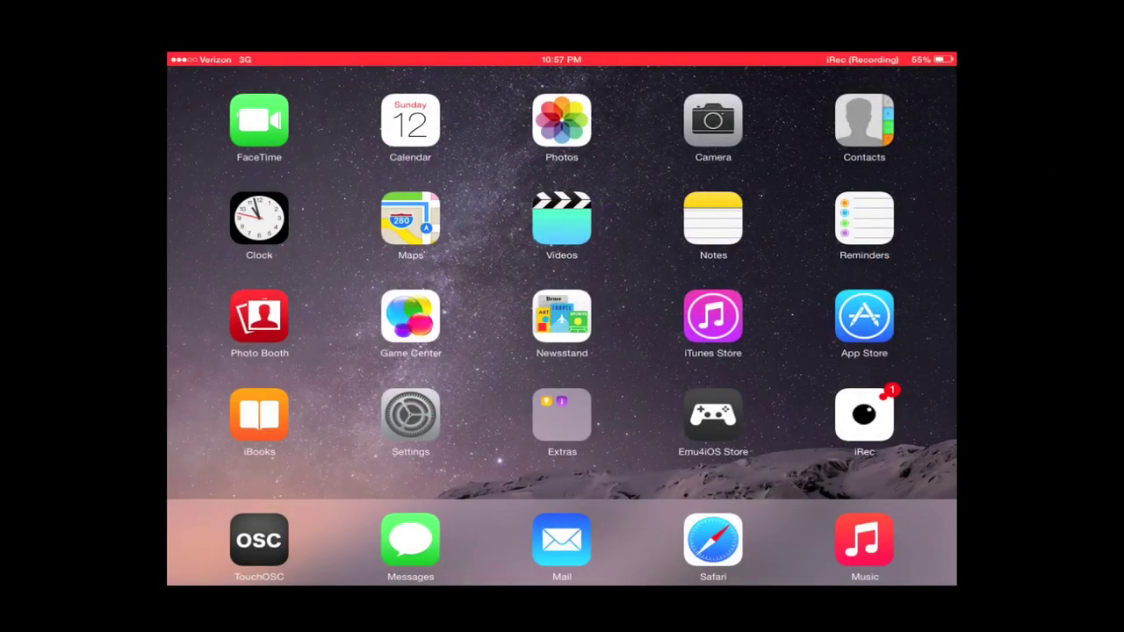
# Open TouchOSC on the iPad and set its OSC connection to the found host ofd mac pro.
pyautogui.click(259, 540)
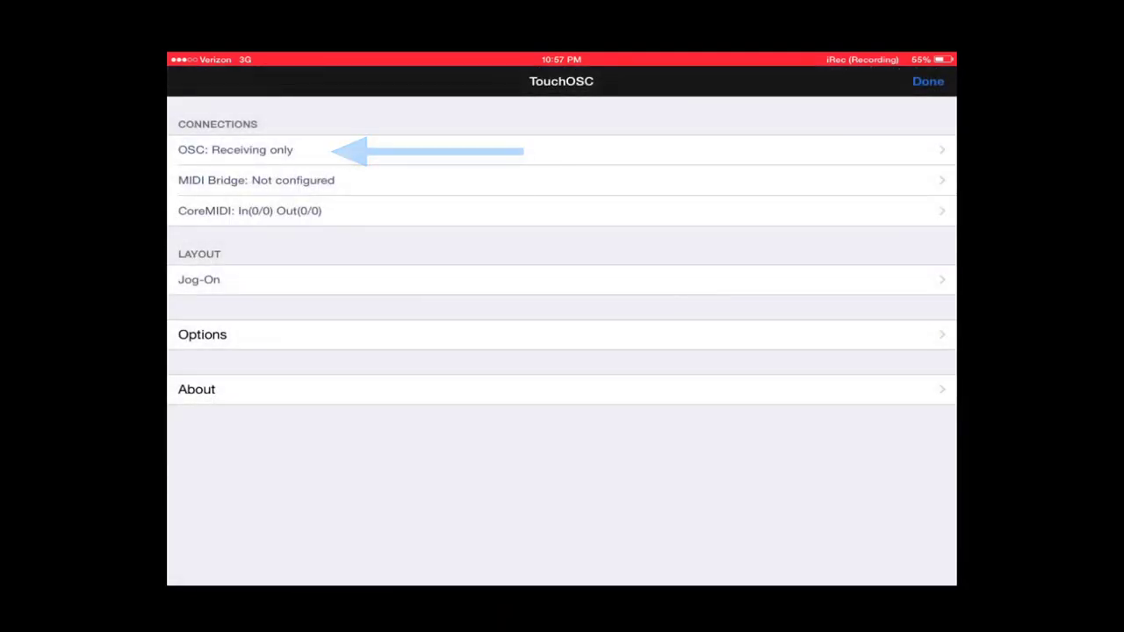
pyautogui.click(236, 150)
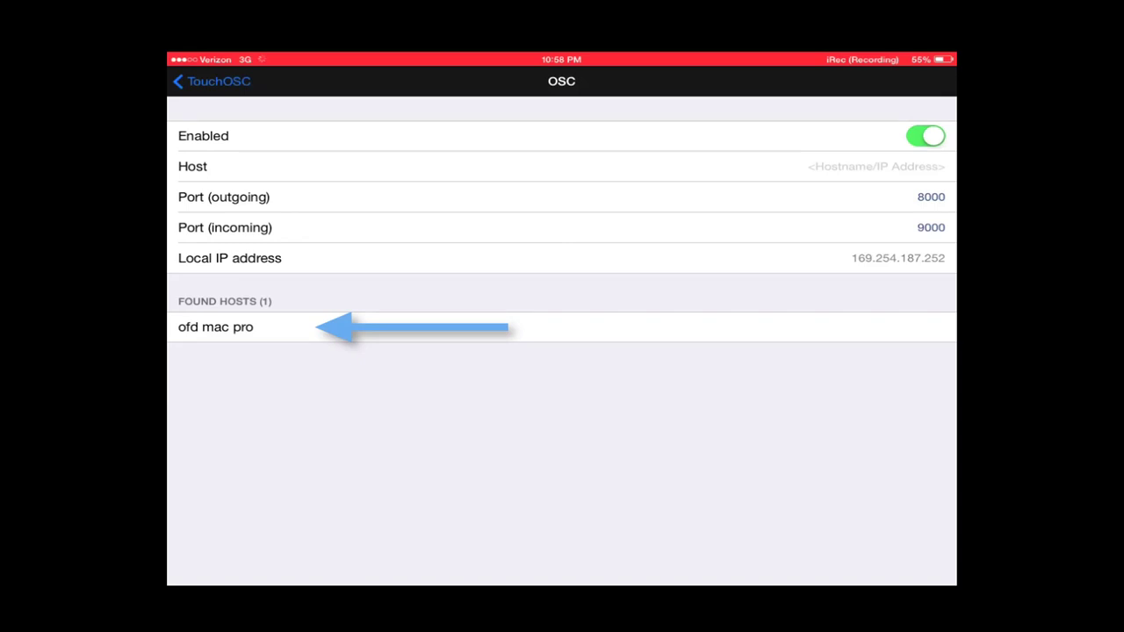
pyautogui.click(216, 327)
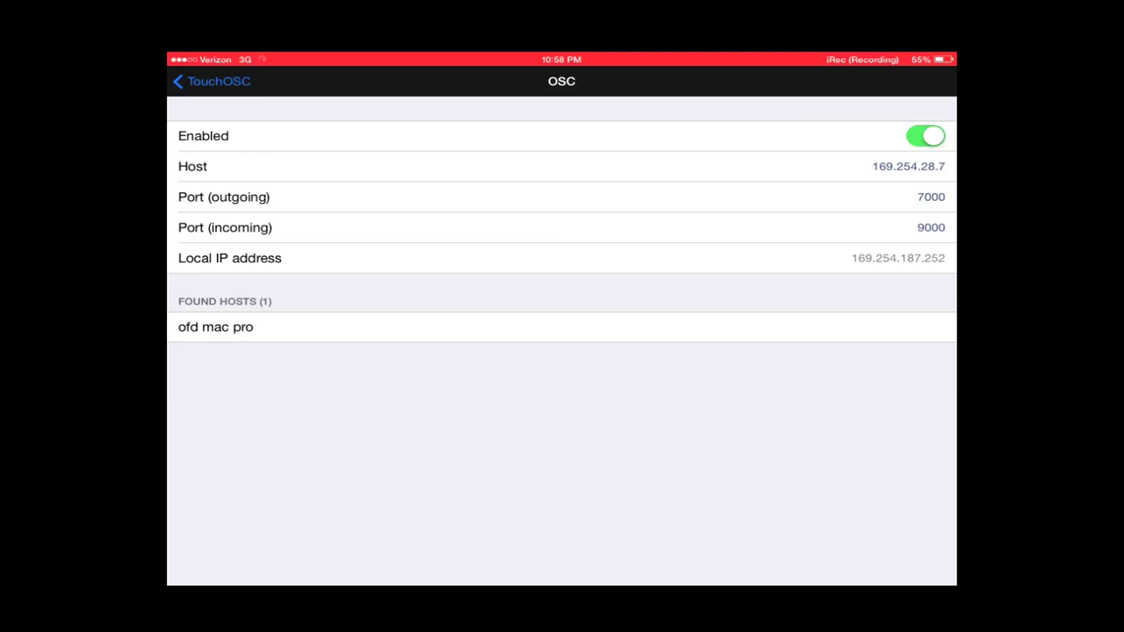
# Copy the OSC host's IP address and return to the main TouchOSC settings.
pyautogui.click(907, 165)
pyautogui.click(872, 166)
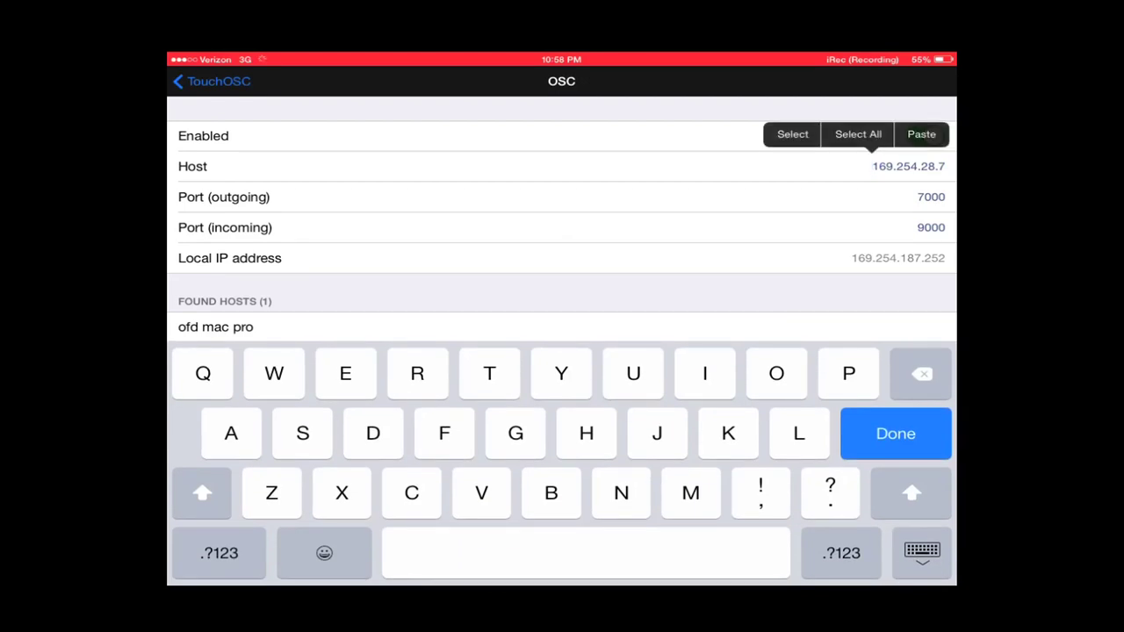
pyautogui.click(858, 133)
pyautogui.press('cmd+c')
pyautogui.click(809, 133)
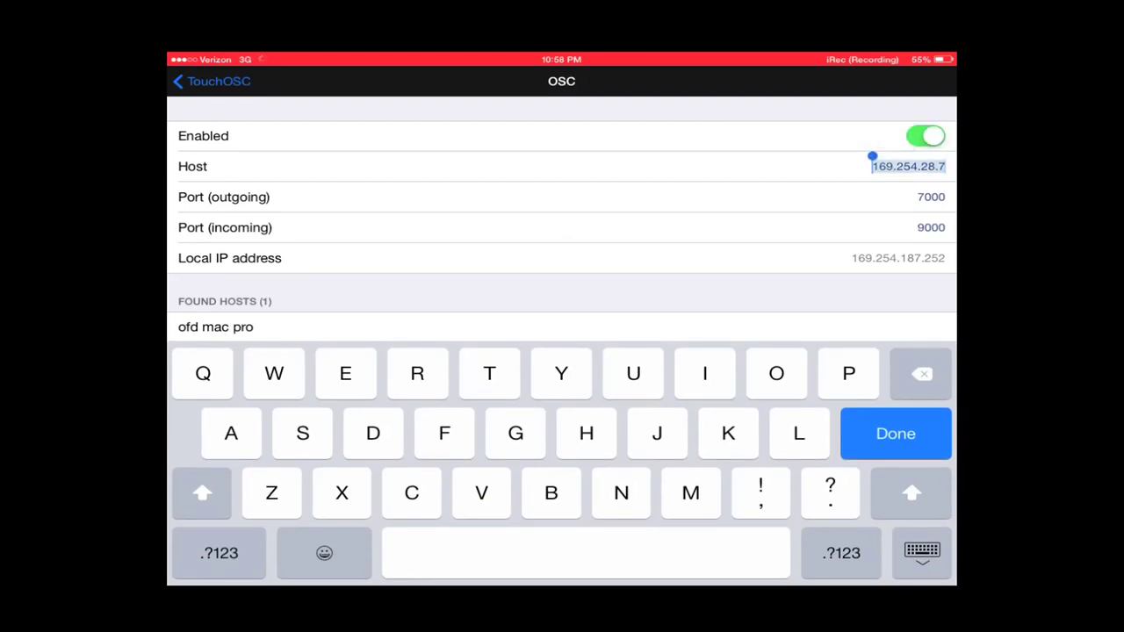
pyautogui.click(211, 80)
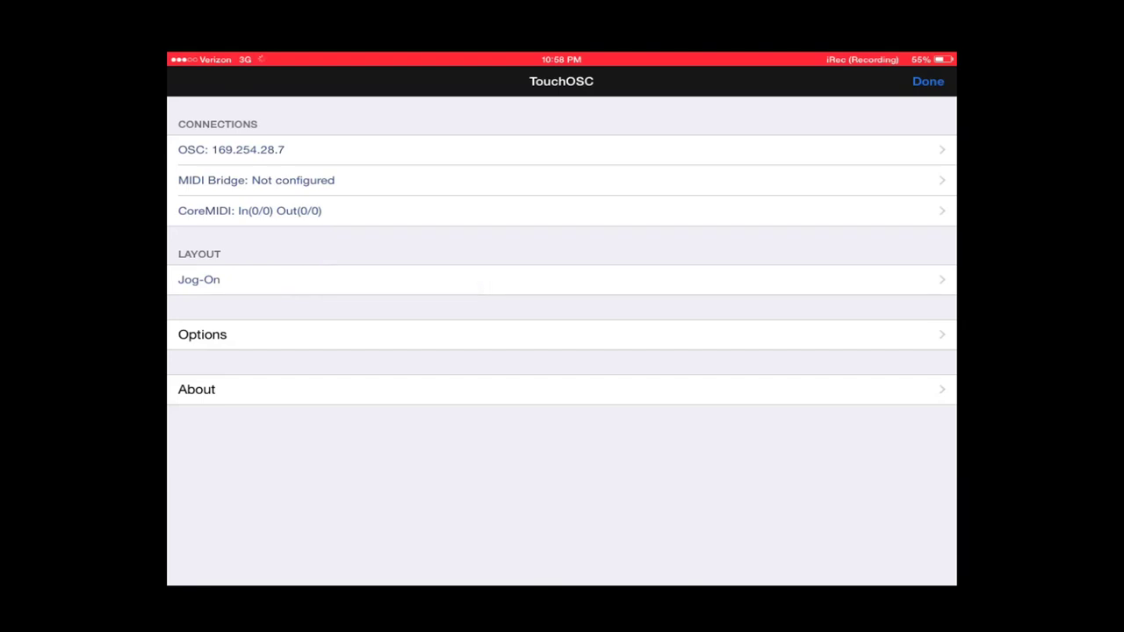
# Add an editor host for downloading layouts, using the copied IP address 169.254.28.7.
pyautogui.click(198, 279)
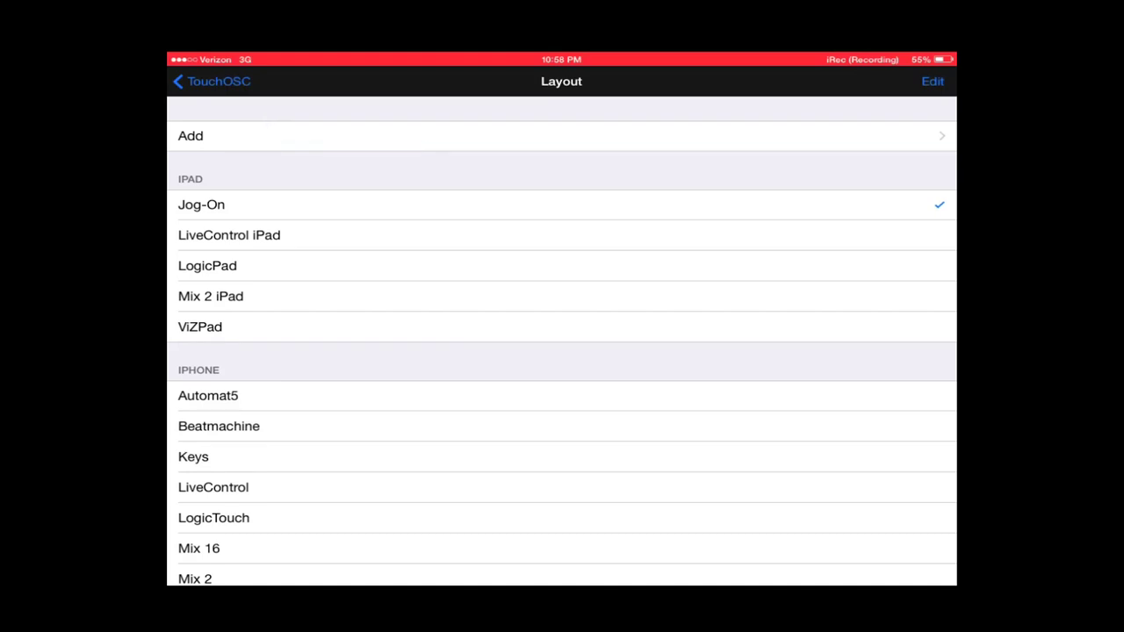
pyautogui.click(190, 135)
pyautogui.click(932, 81)
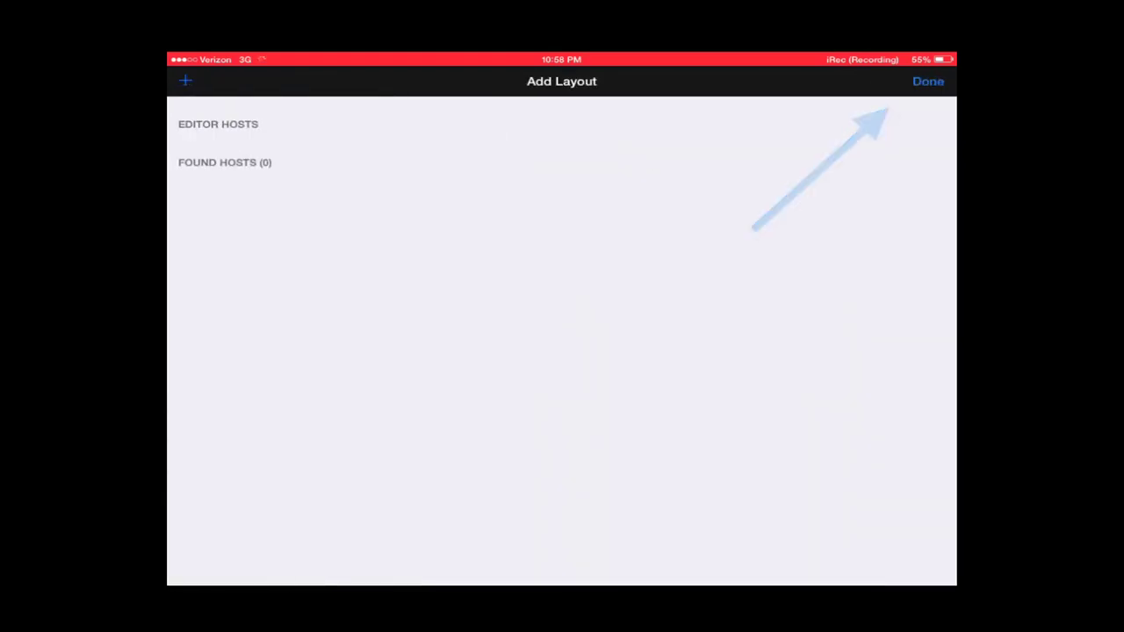
pyautogui.click(185, 81)
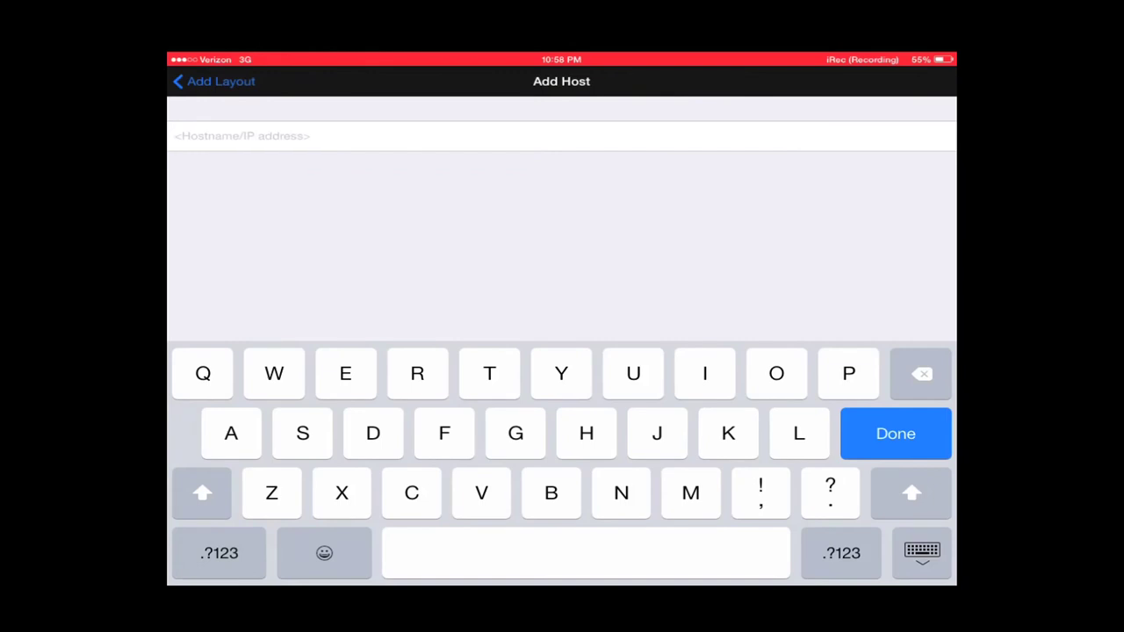
pyautogui.click(175, 135)
pyautogui.click(198, 103)
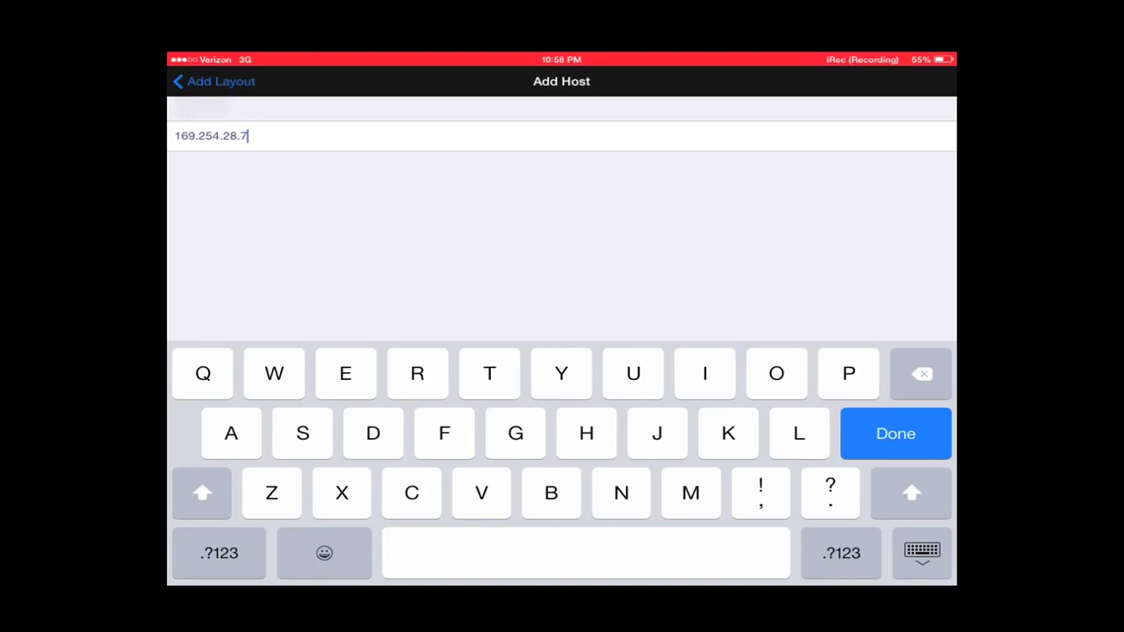
pyautogui.press('Return')
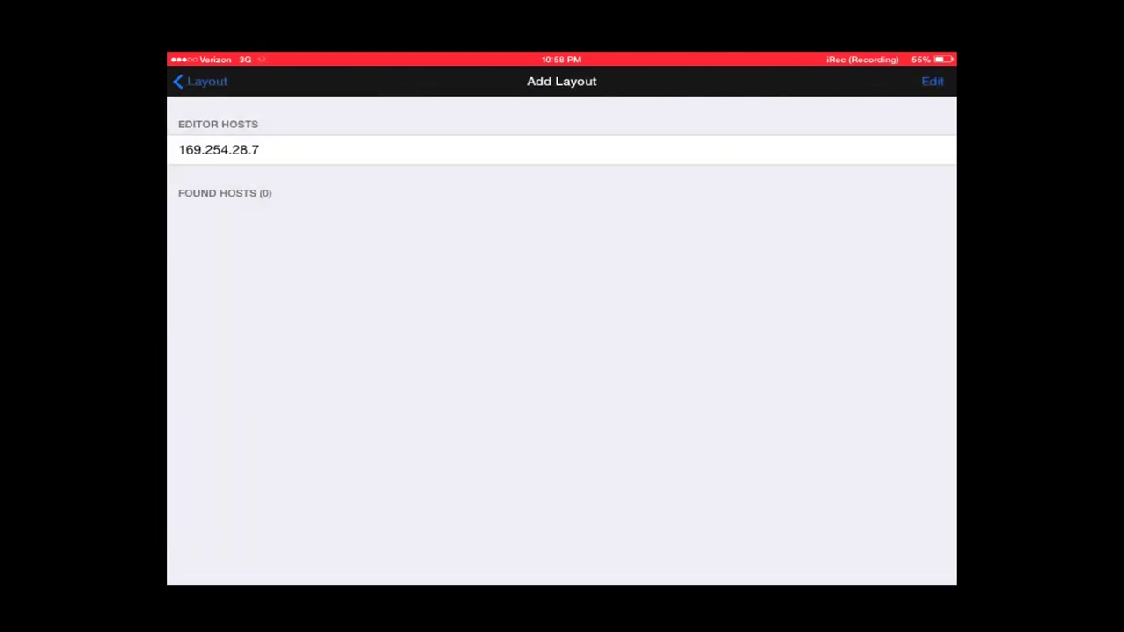
# Activate the Culturator iPad layout in TouchOSC on the iPad and stop the layout sync in TouchOSC Editor.
pyautogui.click(201, 81)
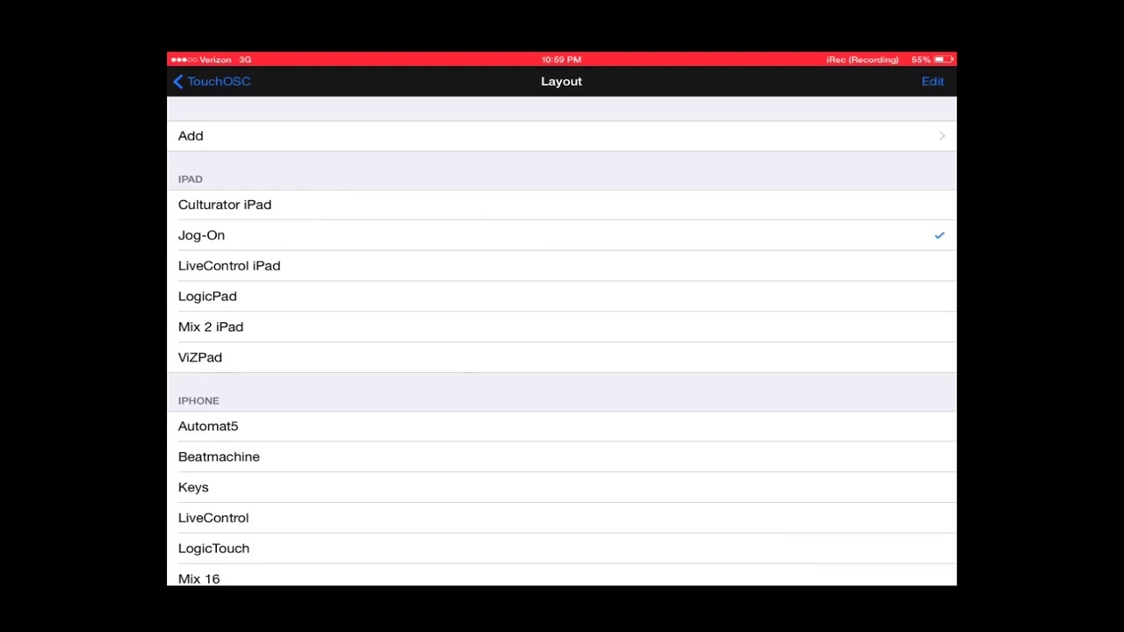
pyautogui.click(225, 204)
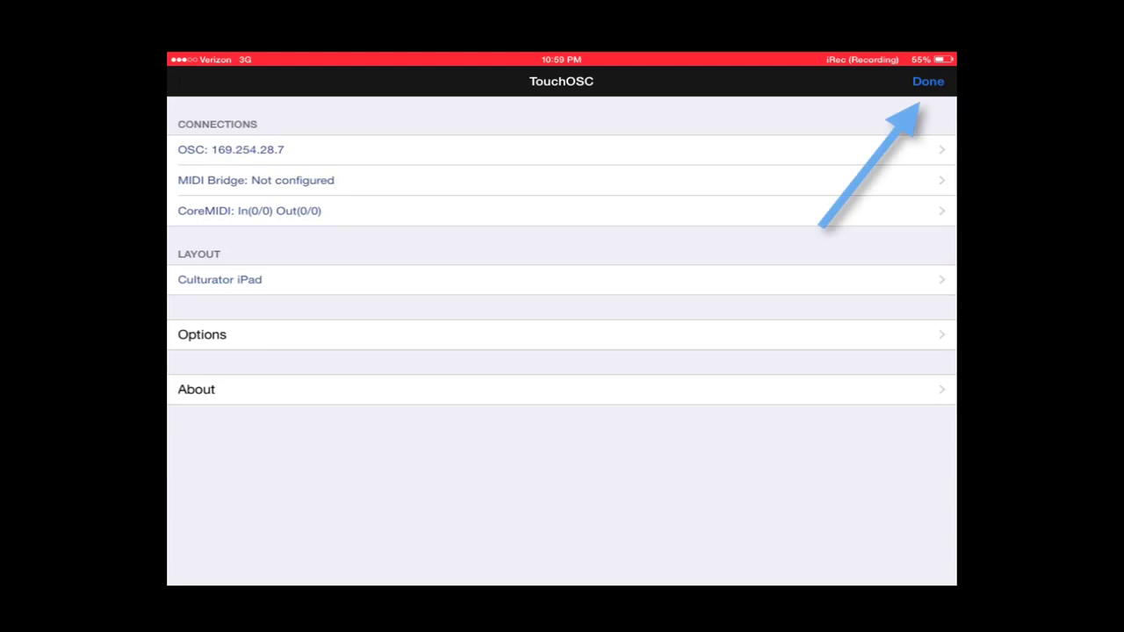
pyautogui.click(927, 81)
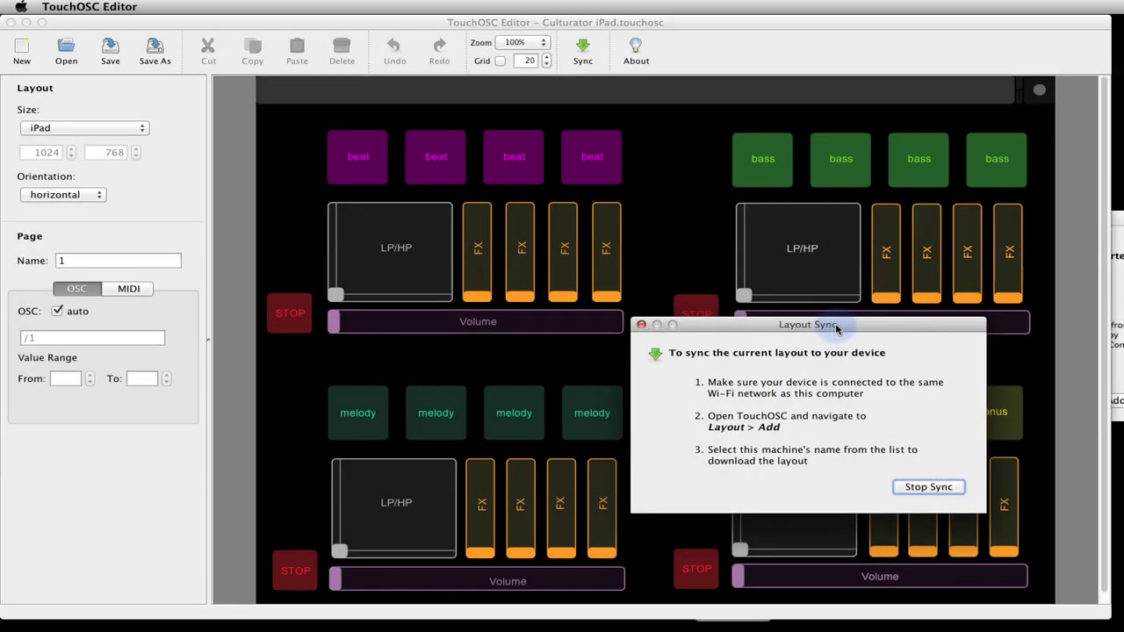
pyautogui.click(933, 488)
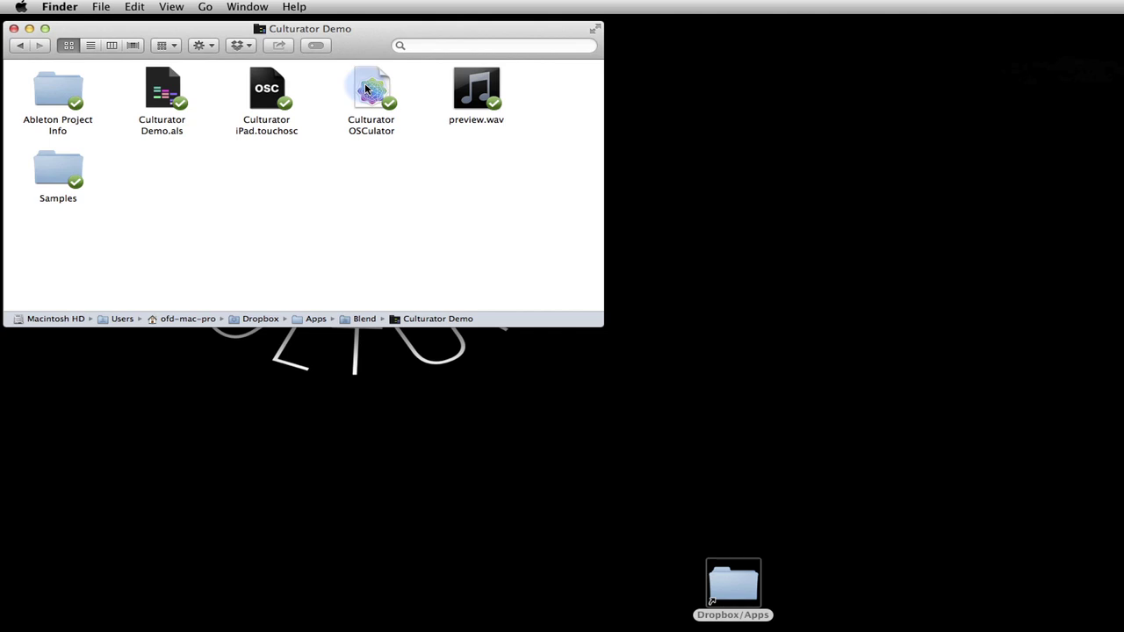
# Open the Culturator OSCulator file from the Culturator Demo folder, then pause and restart its routing.
pyautogui.doubleClick(366, 89)
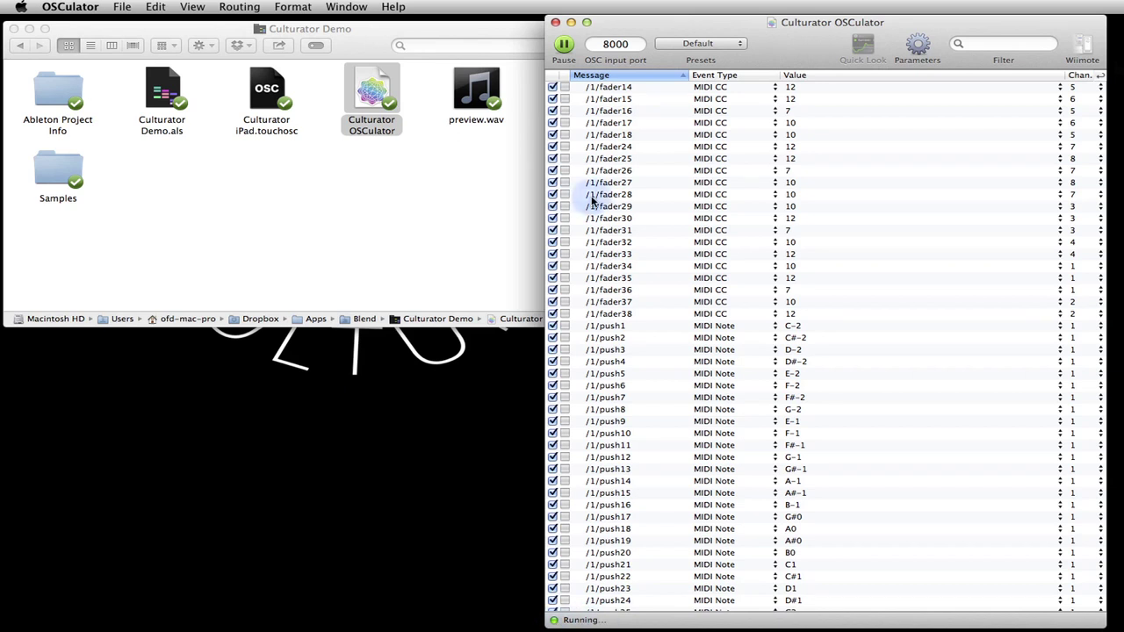
pyautogui.click(564, 46)
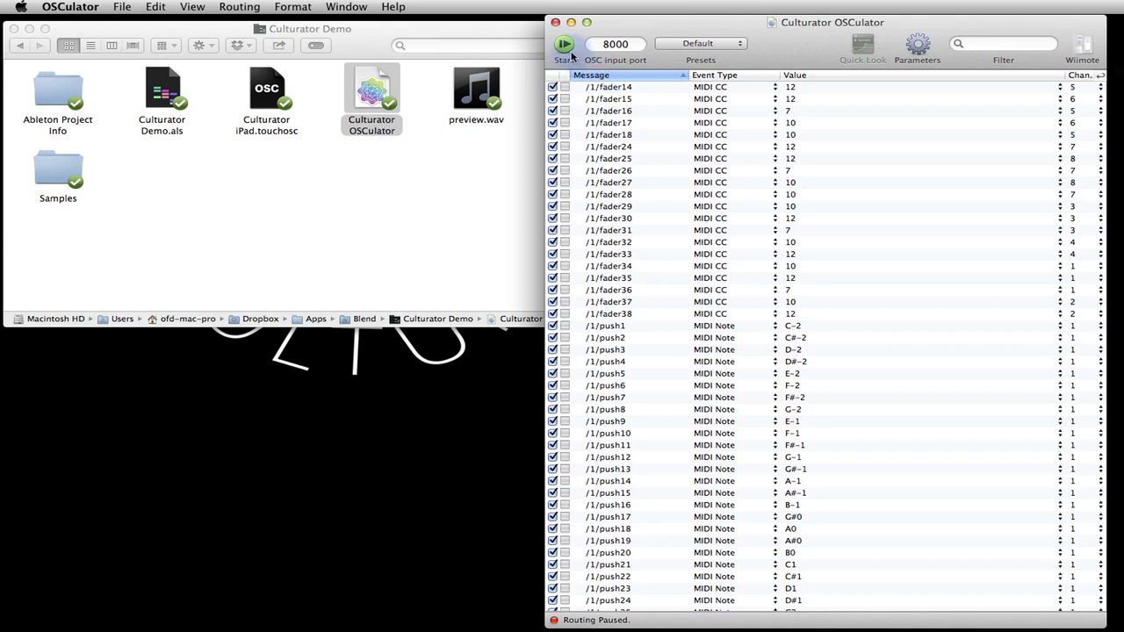
pyautogui.click(564, 46)
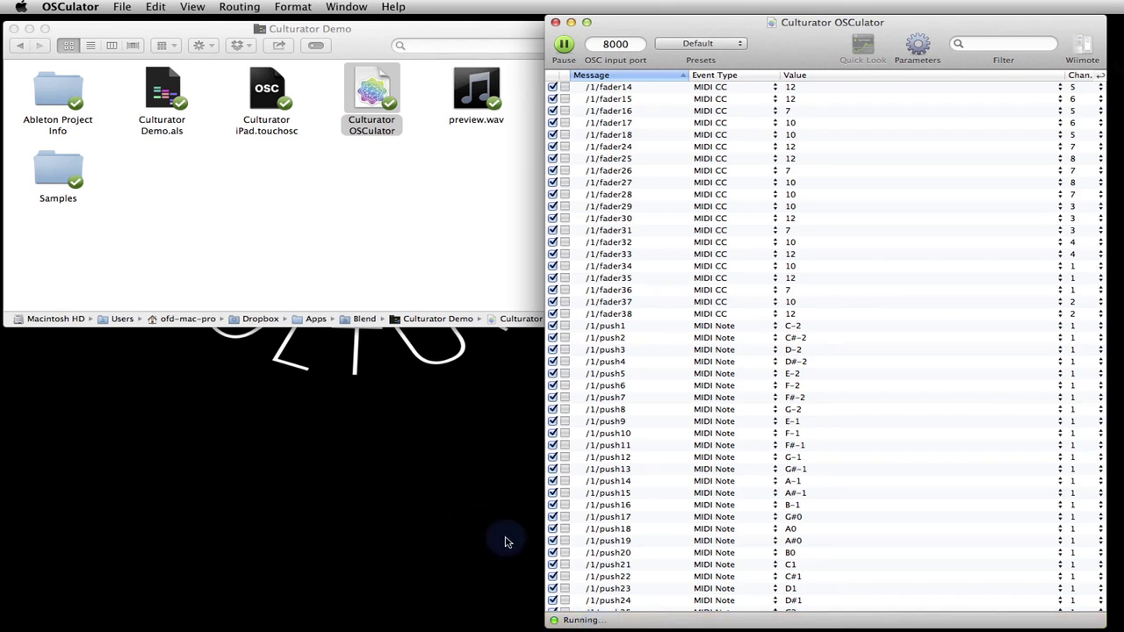
# Open Culturator Demo.als in Ableton Live and bring up the MIDI Sync preferences over the set.
pyautogui.click(172, 176)
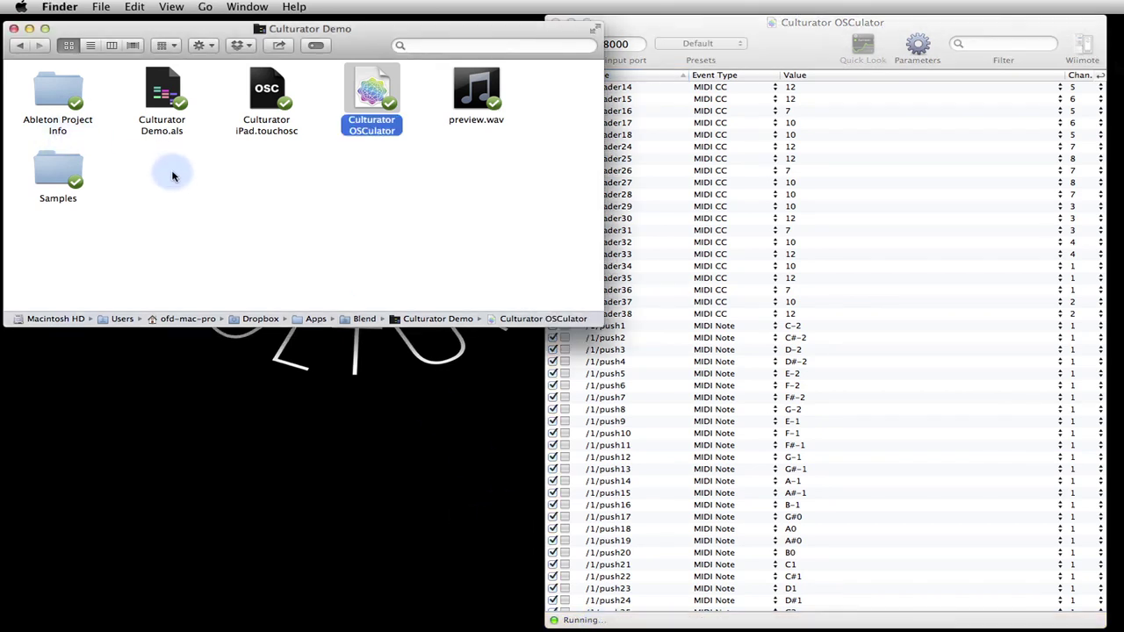
pyautogui.doubleClick(160, 98)
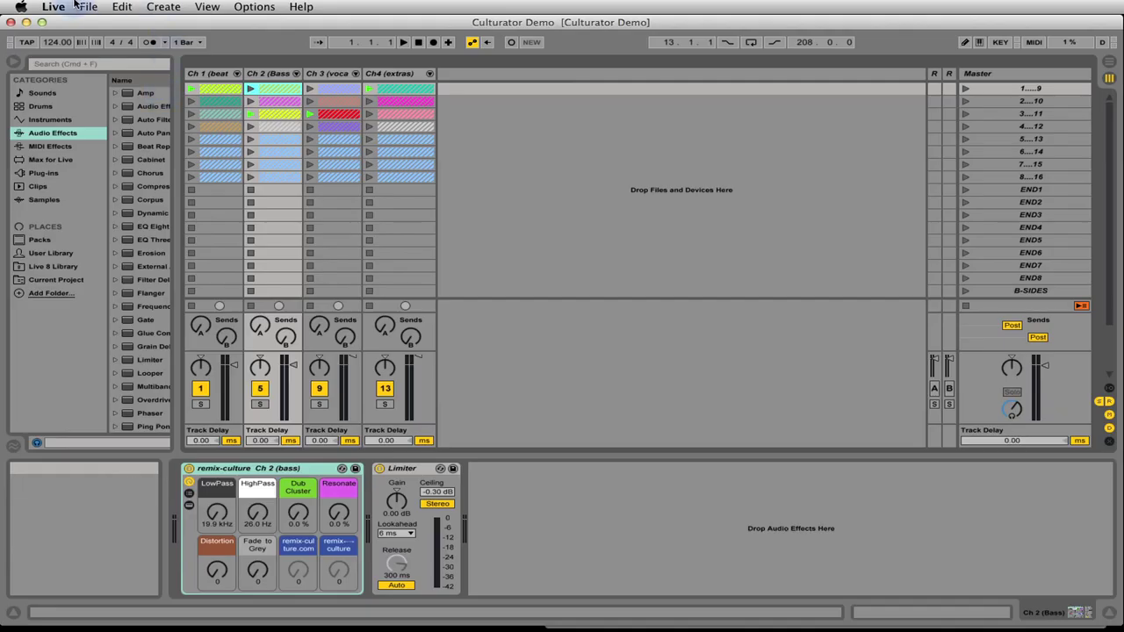
pyautogui.click(55, 6)
pyautogui.click(79, 44)
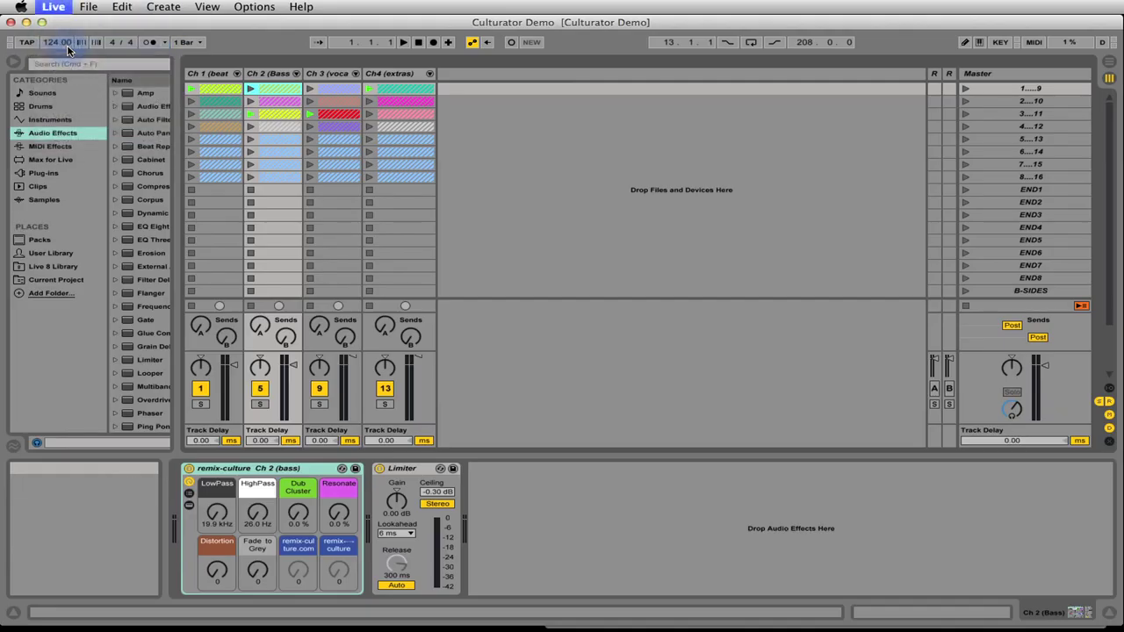
pyautogui.moveTo(931, 294); pyautogui.dragTo(602, 196)
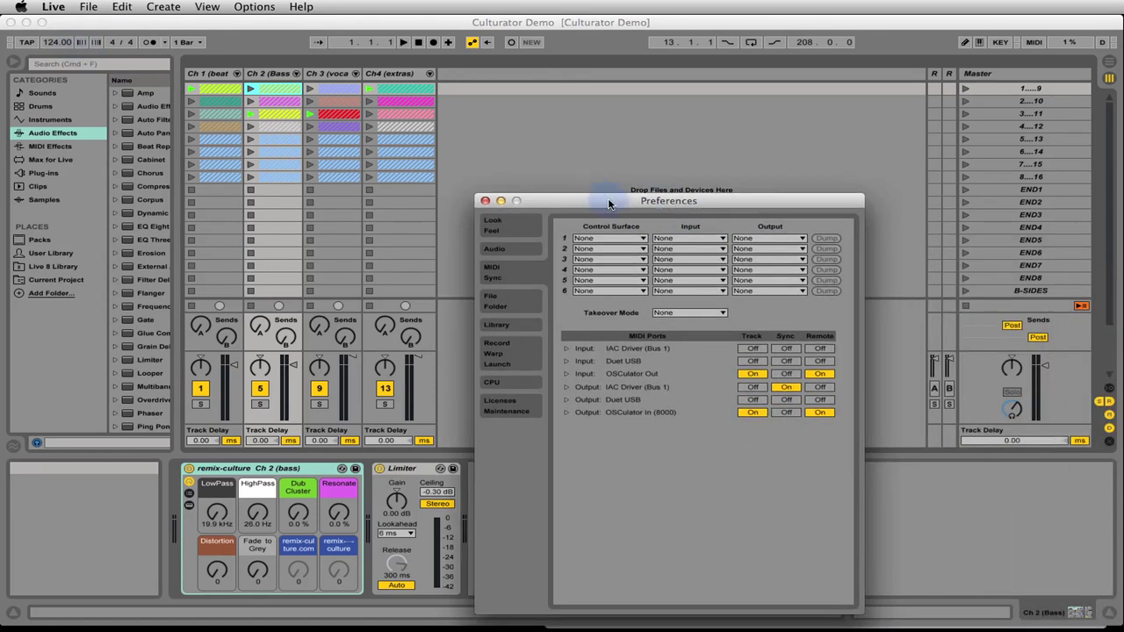